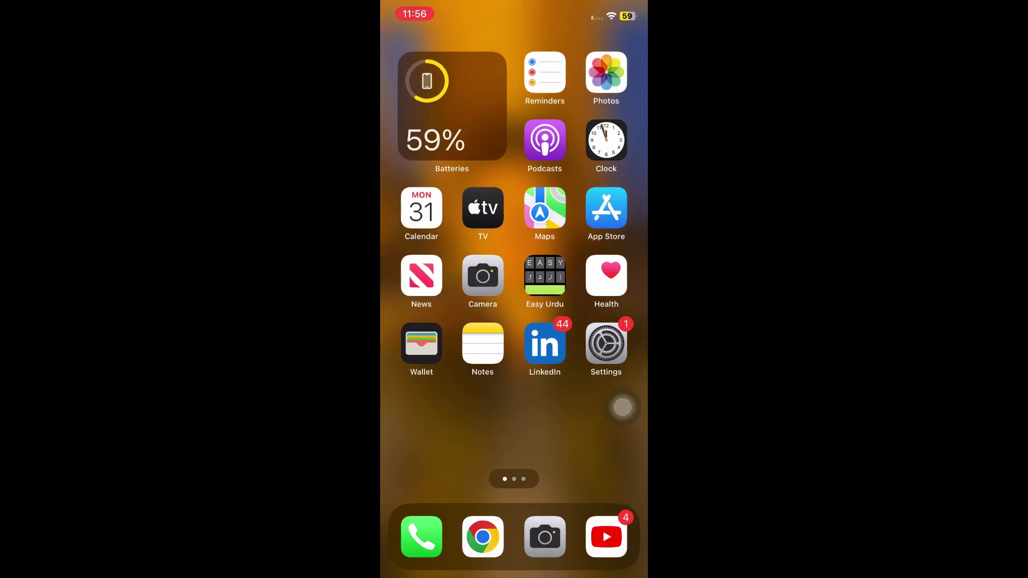
# Step: Open Settings > General > Software Update to check for an iOS update
pyautogui.click(608, 341)
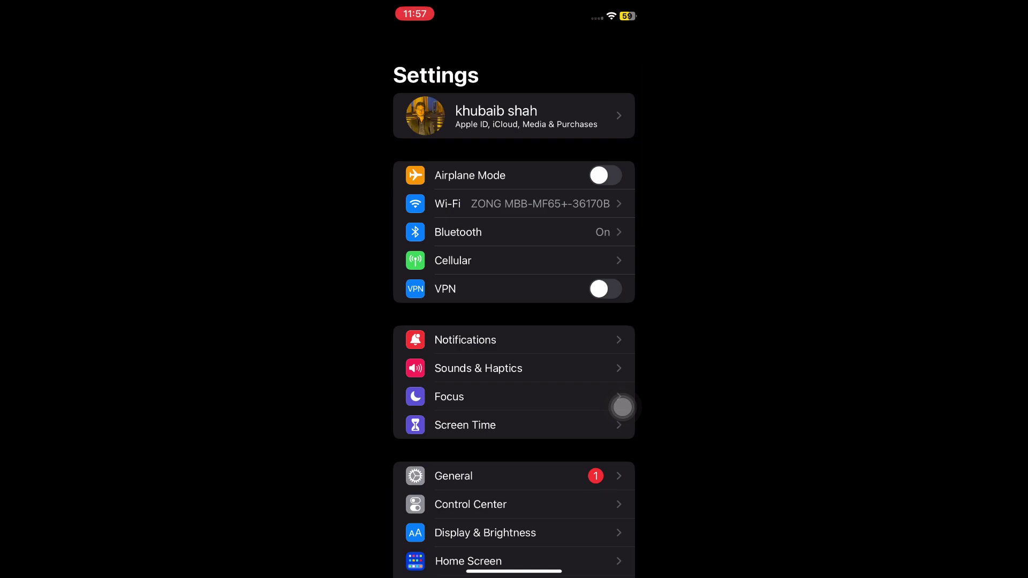
pyautogui.scroll(-2, 514, 322)
pyautogui.click(515, 378)
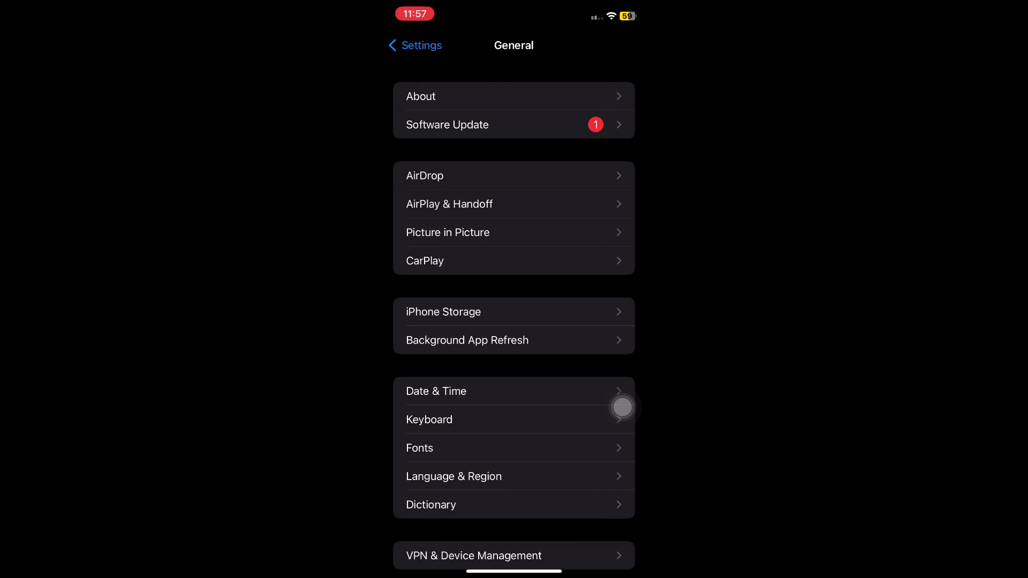
pyautogui.click(447, 124)
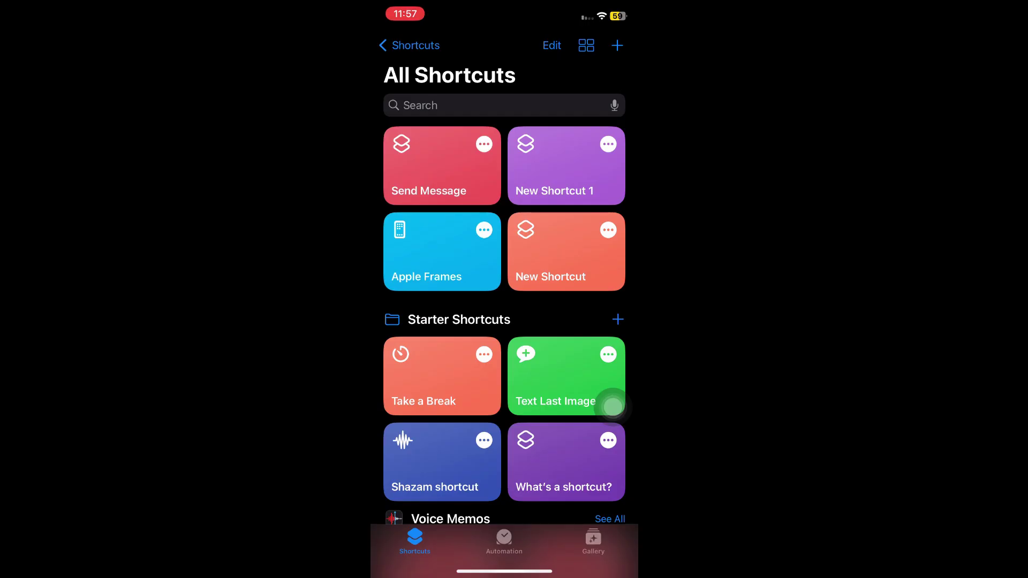
# Step: Create a new shortcut with an Open App action set to the X app
pyautogui.click(617, 45)
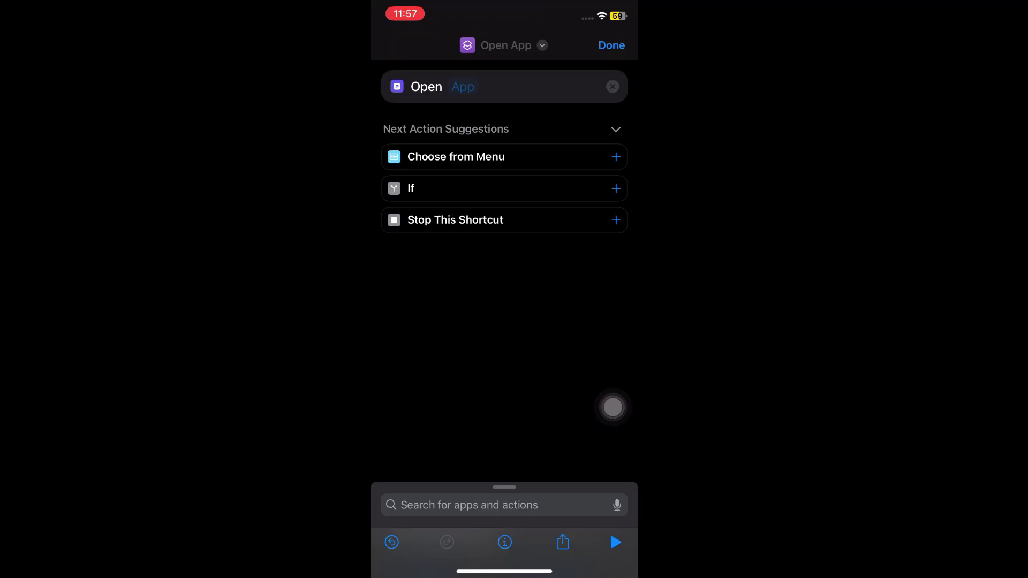
pyautogui.click(463, 86)
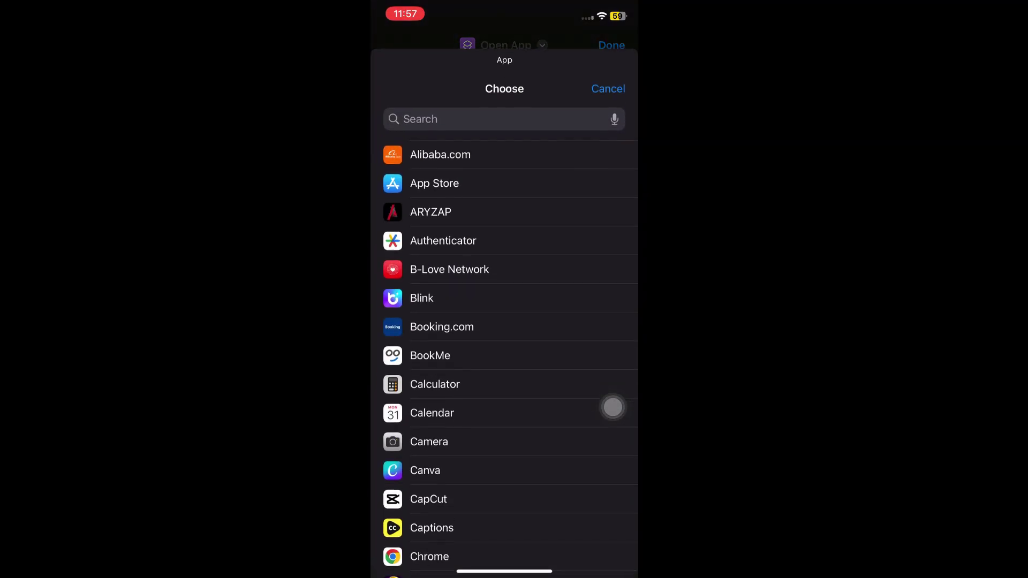
pyautogui.click(504, 108)
pyautogui.write('X')
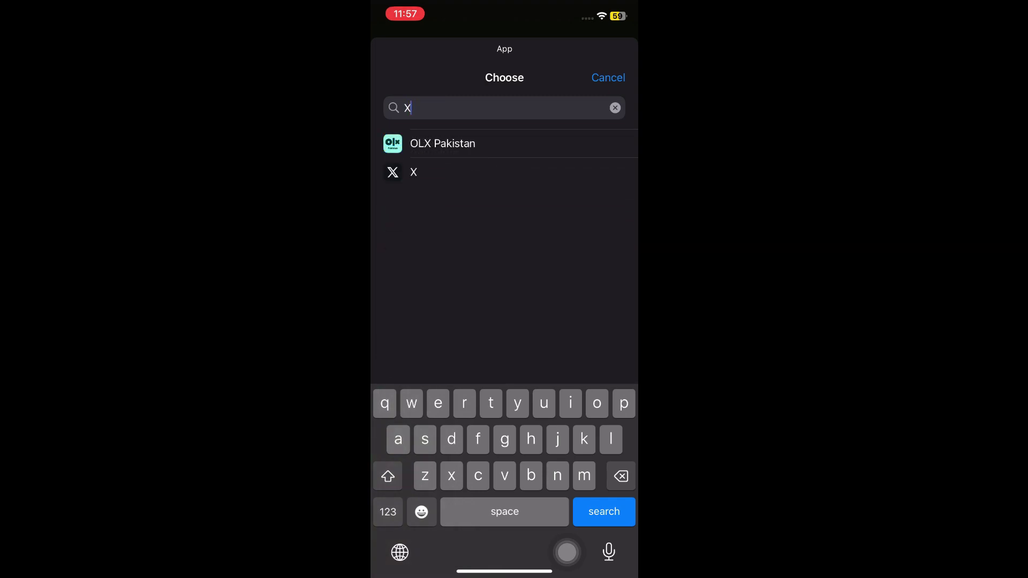
pyautogui.click(414, 172)
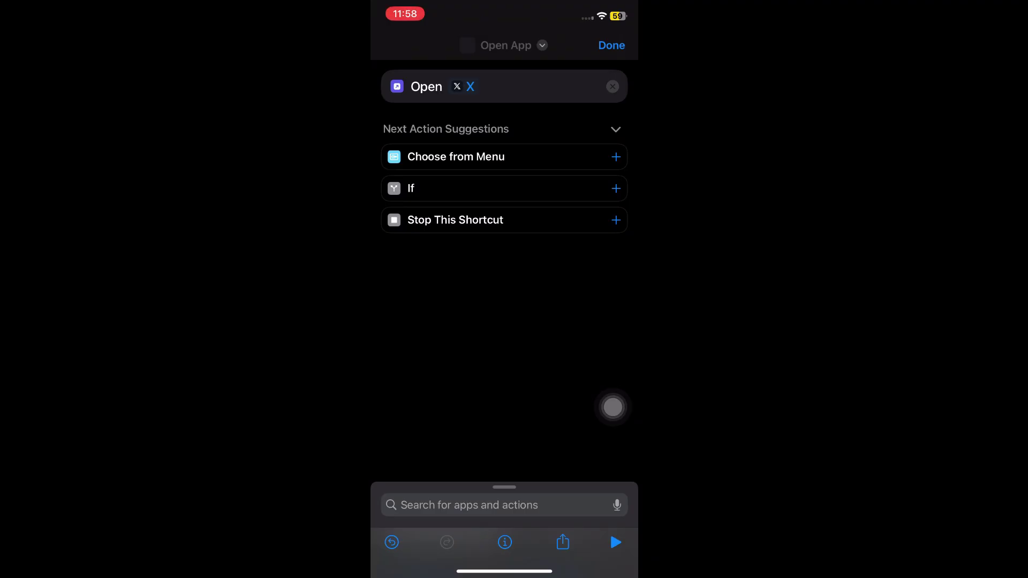
# Step: Rename the new X-opening shortcut to 'Twitter' from its title menu
pyautogui.click(506, 45)
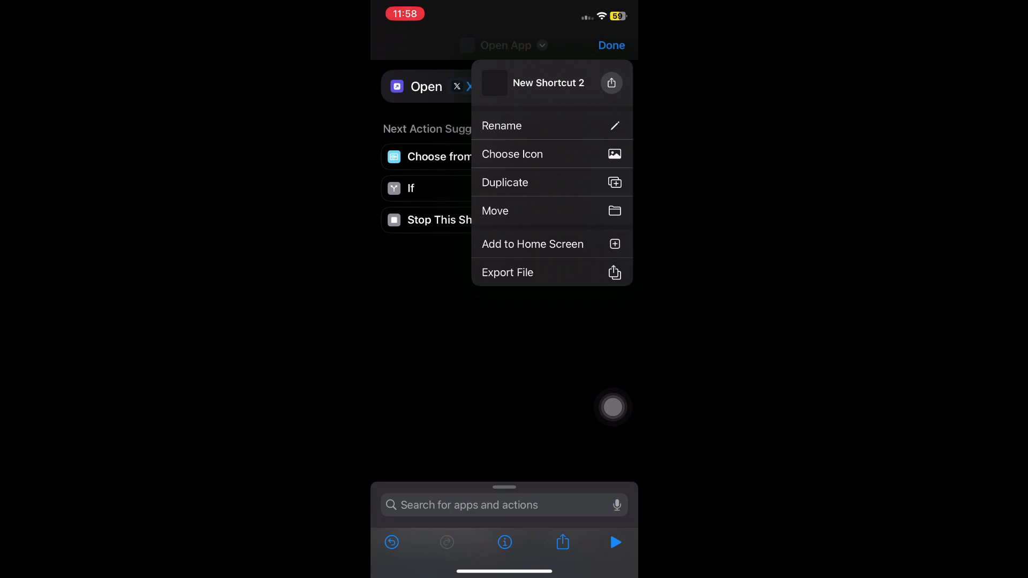
pyautogui.click(501, 126)
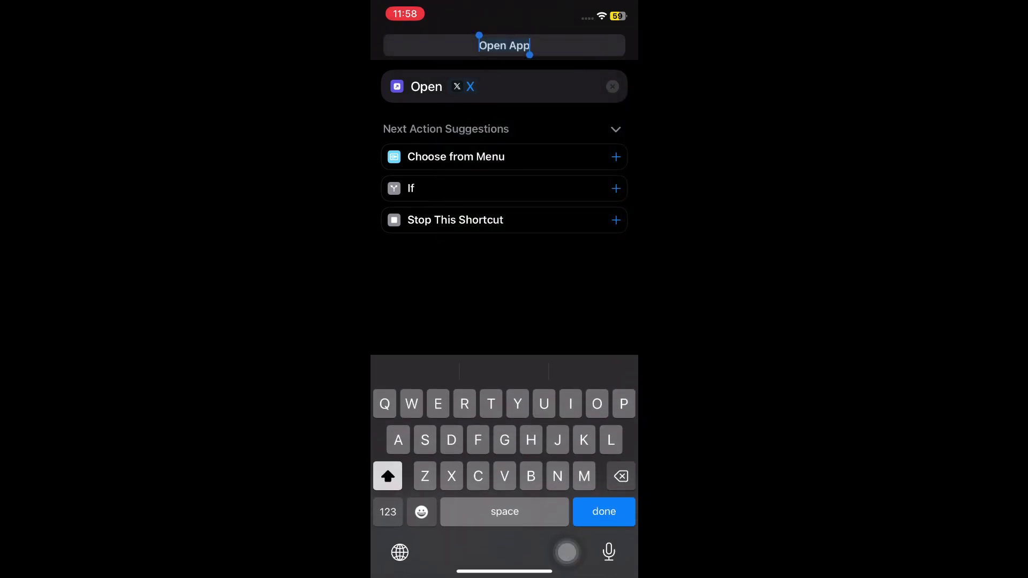
pyautogui.write('Tw')
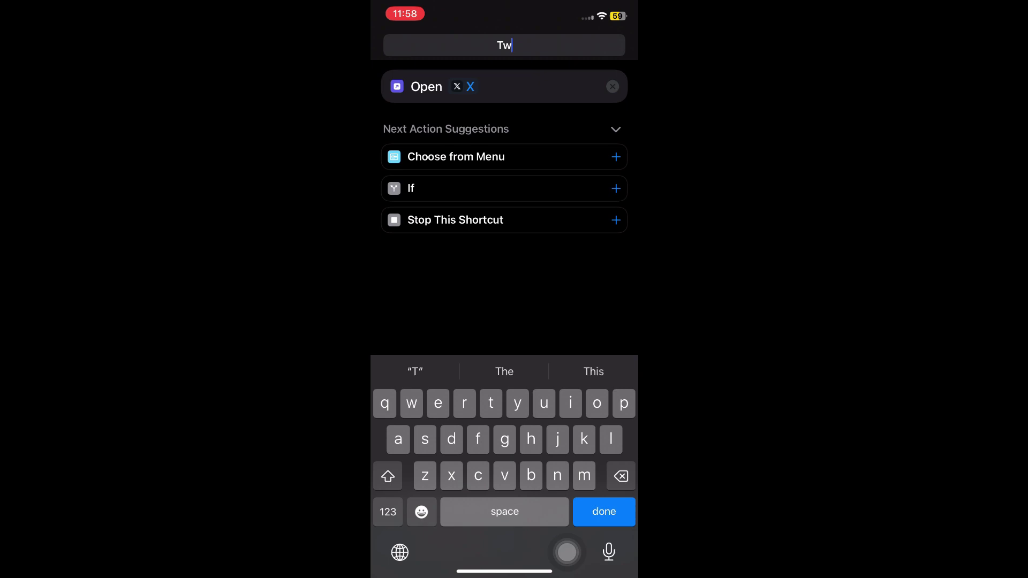
pyautogui.write('itte')
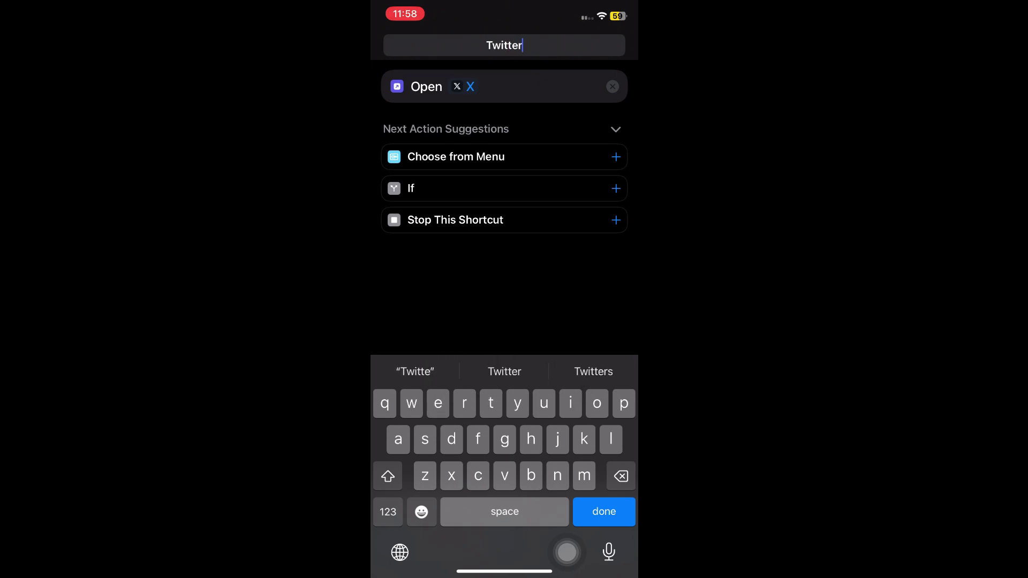
pyautogui.write('r')
pyautogui.click(604, 512)
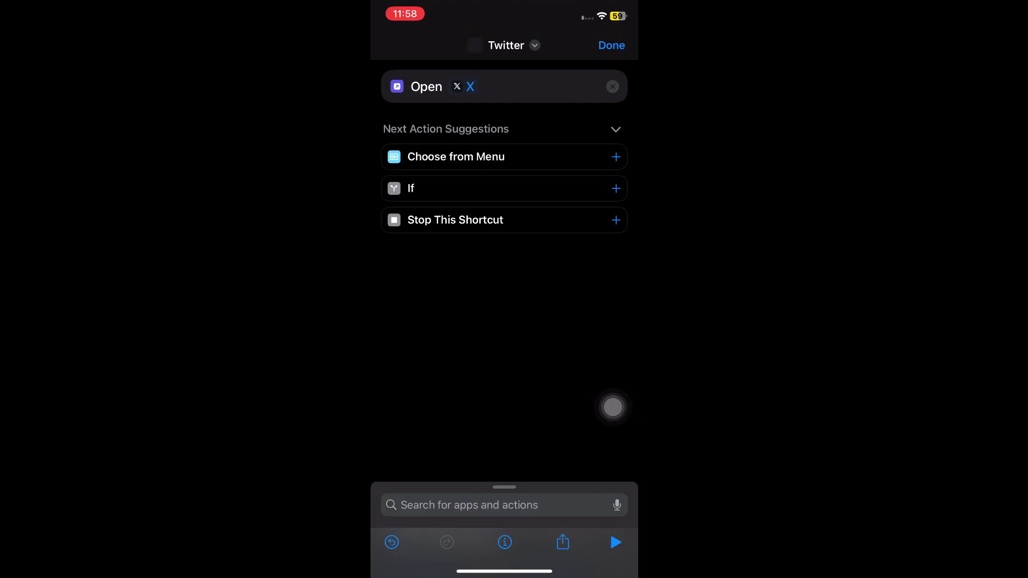
# Step: Set up Twitter for the home screen, using the blue bird image file as its icon
pyautogui.click(511, 45)
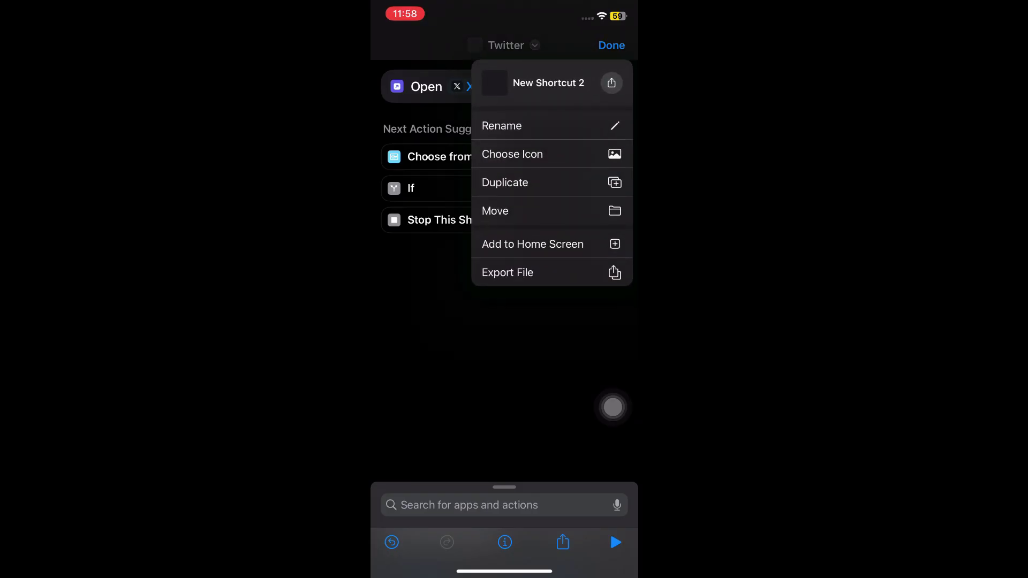
pyautogui.click(533, 243)
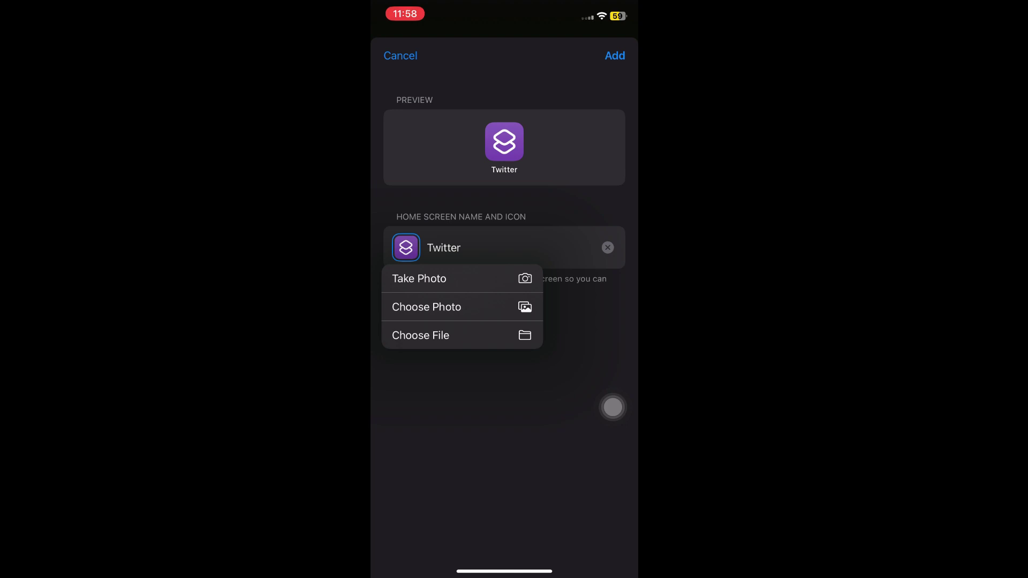
pyautogui.click(420, 334)
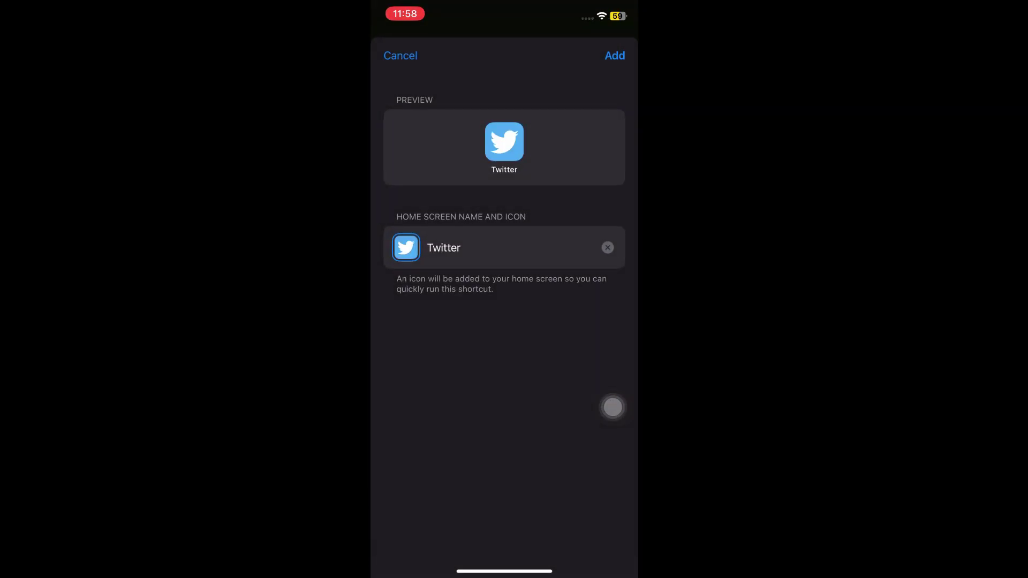
# Step: Add the blue-bird Twitter shortcut to the home screen
pyautogui.click(615, 55)
pyautogui.moveTo(505, 572); pyautogui.dragTo(505, 362)
pyautogui.moveTo(594, 322); pyautogui.dragTo(418, 321)
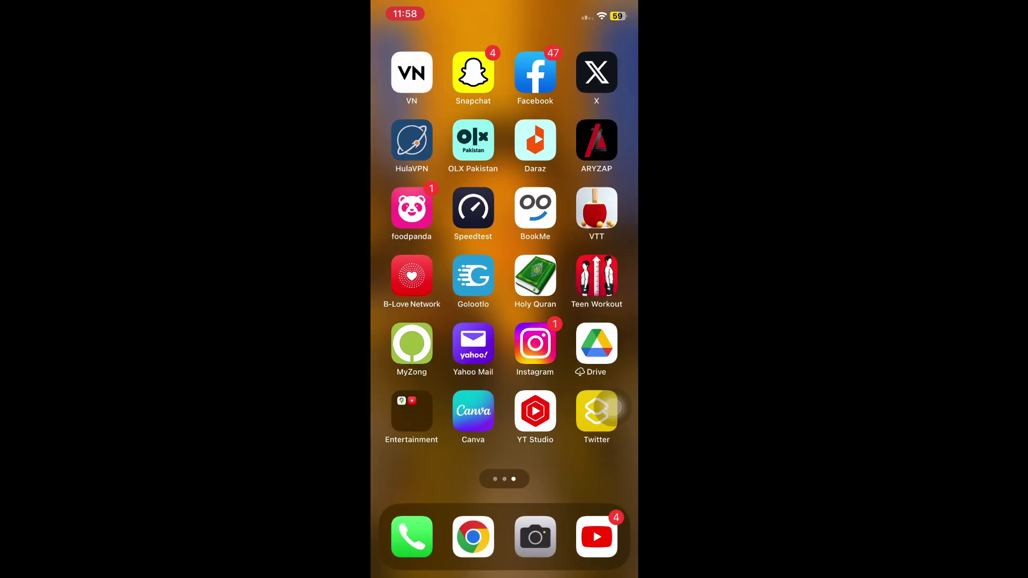
# Step: Remove X from the Home Screen only, then launch the Twitter shortcut
pyautogui.click(596, 73)
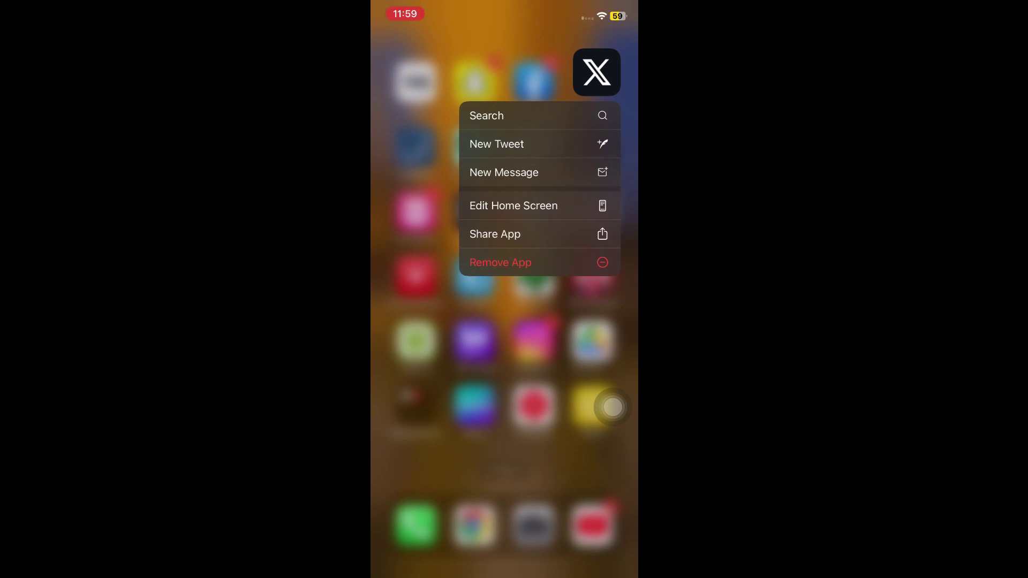
pyautogui.click(513, 206)
pyautogui.click(579, 52)
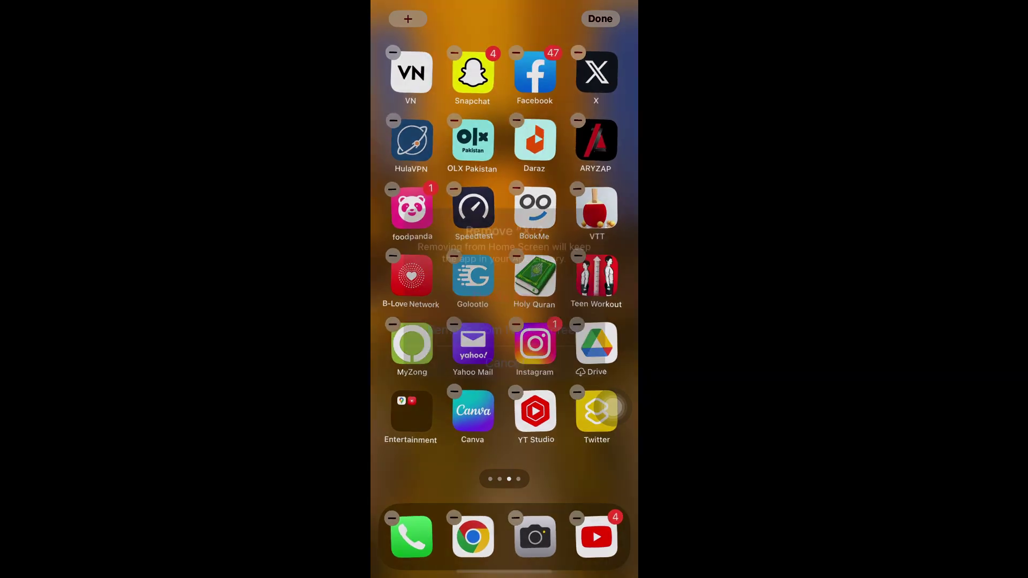
pyautogui.click(505, 325)
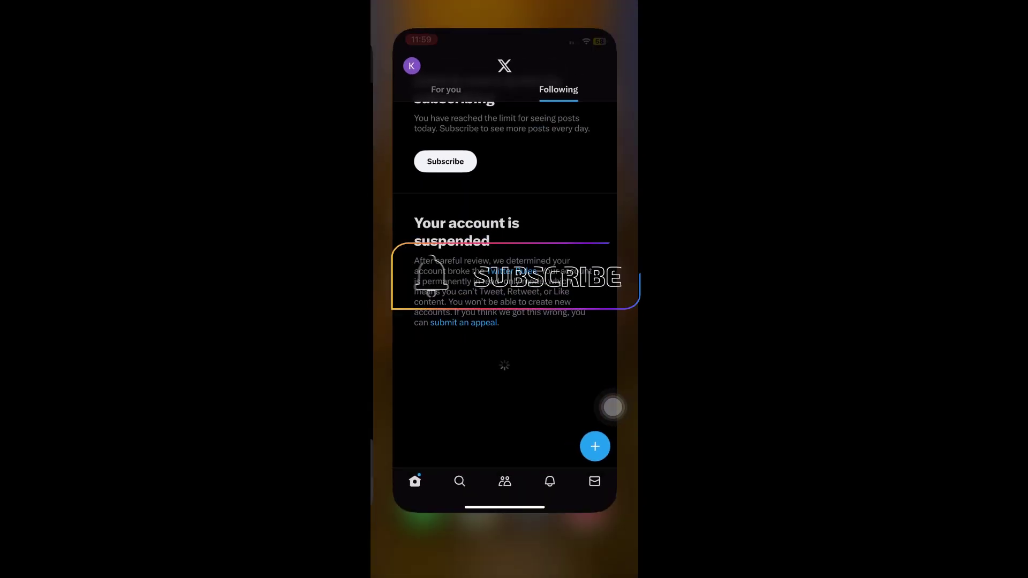
pyautogui.moveTo(505, 562); pyautogui.dragTo(504, 242)
pyautogui.click(412, 412)
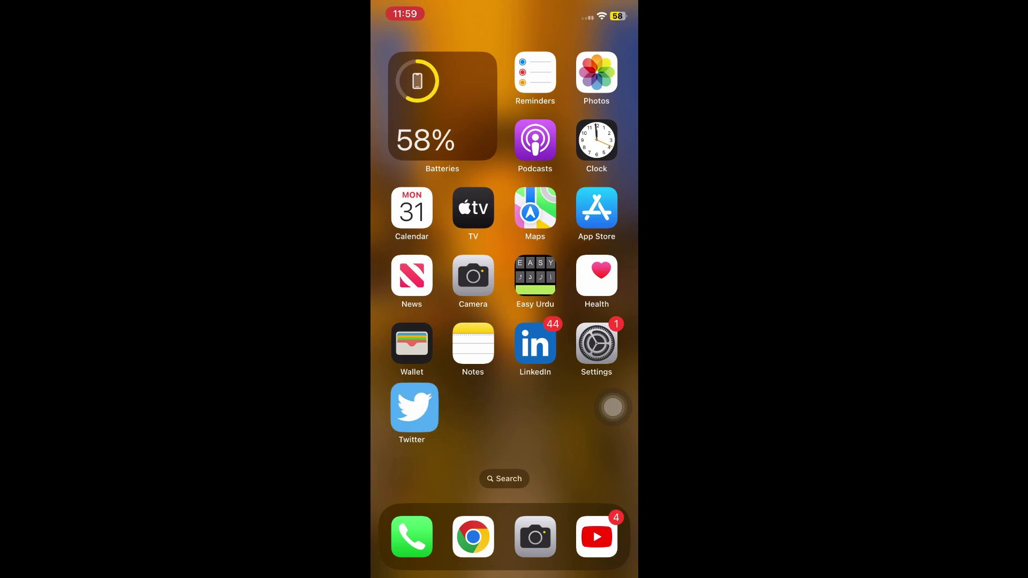